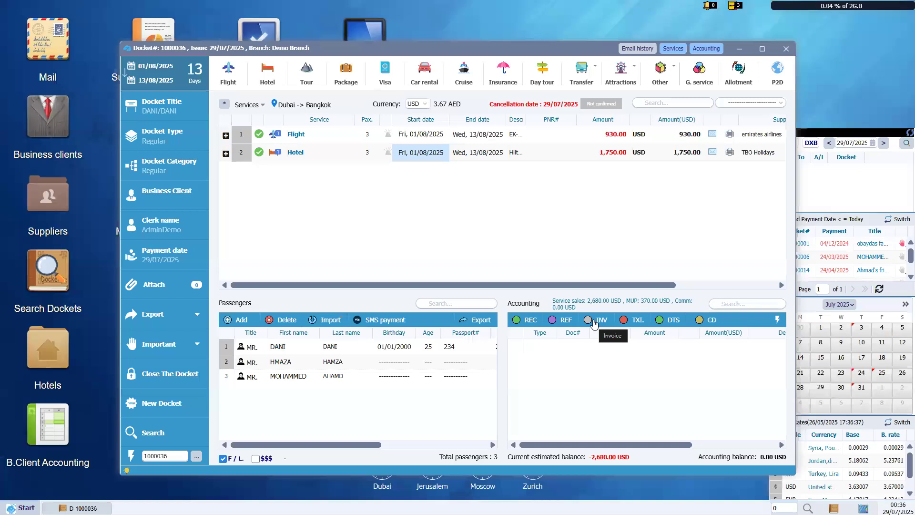
# Step: Start a proforma invoice for the docket, address it to the second passenger, and select the Hotel service line
pyautogui.click(593, 321)
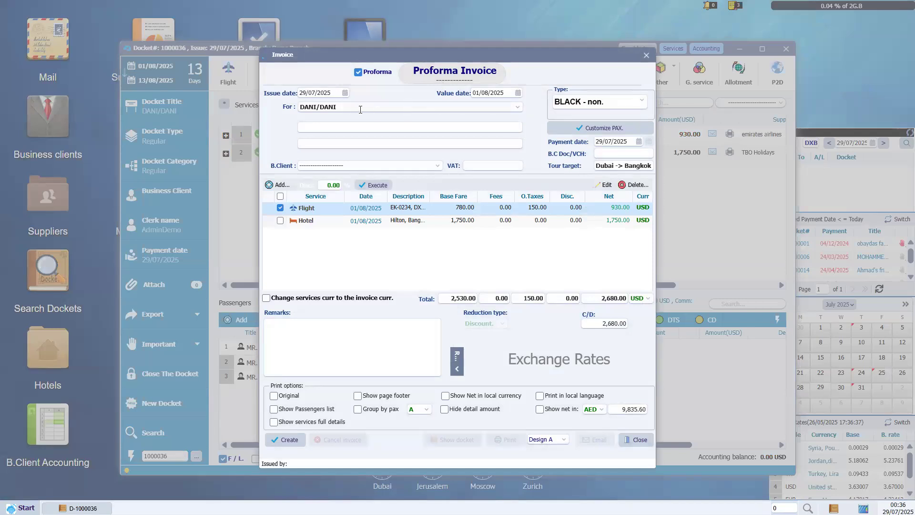
pyautogui.click(518, 107)
pyautogui.click(470, 126)
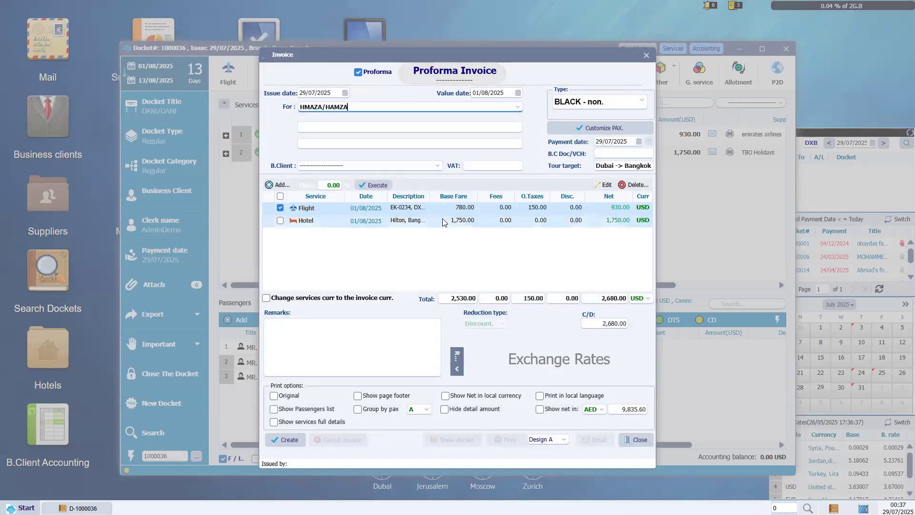
pyautogui.click(408, 221)
pyautogui.click(409, 220)
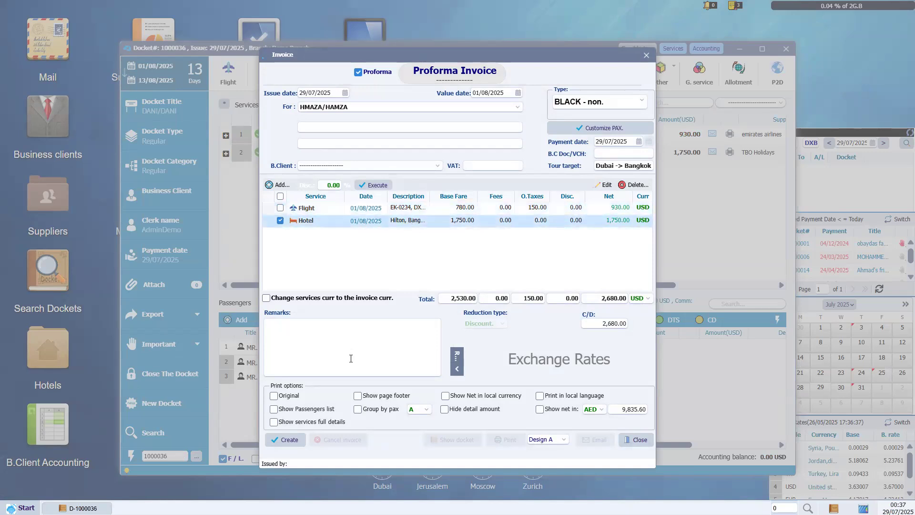
# Step: Create the proforma invoice with full service details shown and Design B*, and open its print preview
pyautogui.click(327, 426)
pyautogui.click(557, 439)
pyautogui.click(554, 461)
pyautogui.click(282, 439)
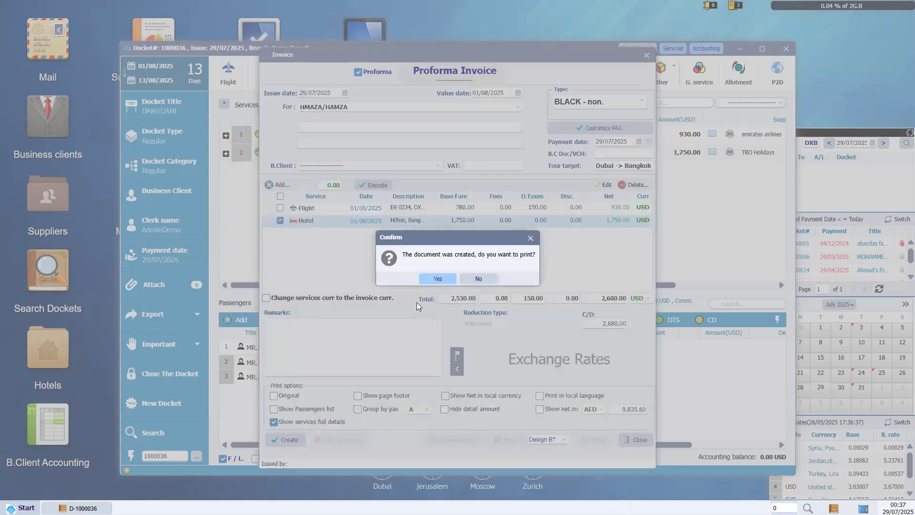
pyautogui.click(432, 278)
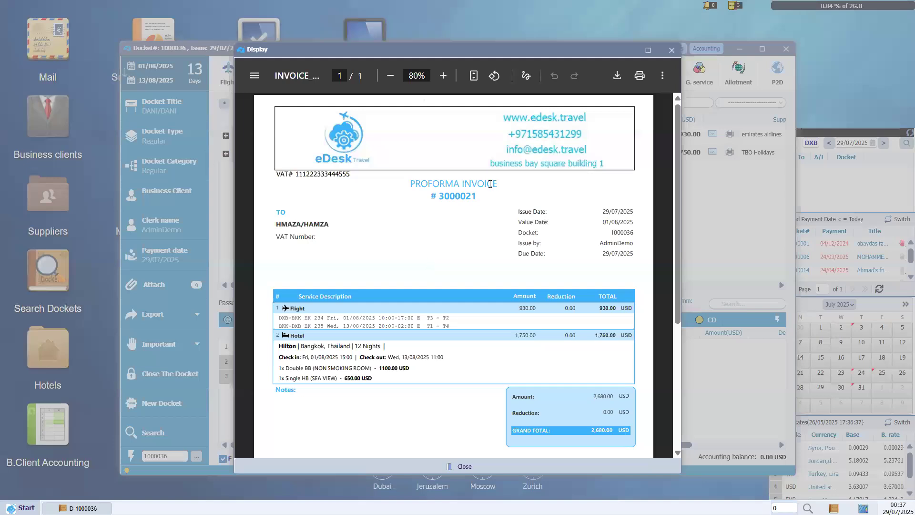
# Step: Review the proforma's recipient, flight and hotel details and grand total in the preview, and close it
pyautogui.moveTo(490, 184); pyautogui.dragTo(319, 237)
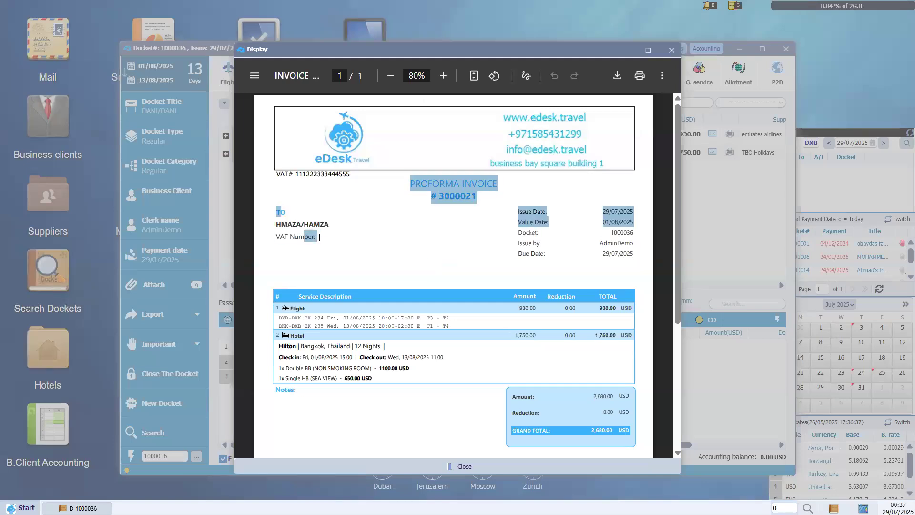
pyautogui.click(315, 227)
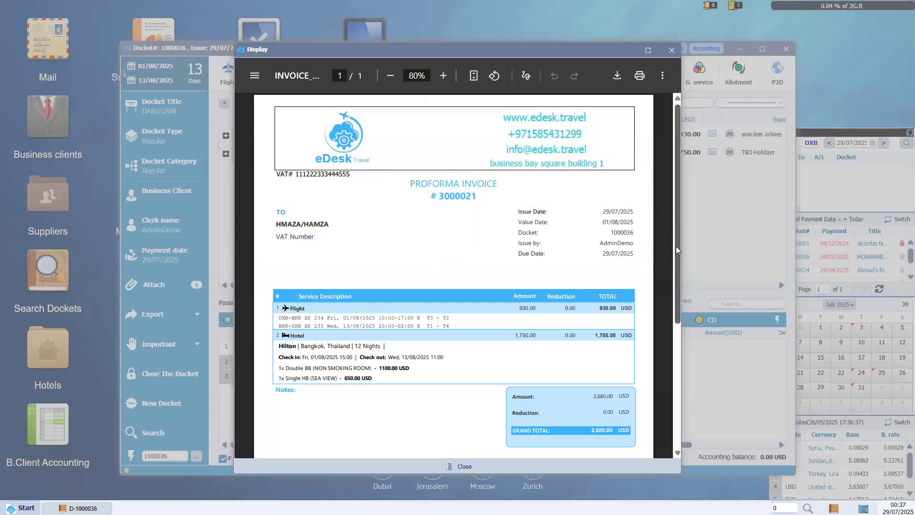
pyautogui.moveTo(676, 246); pyautogui.dragTo(676, 283)
pyautogui.moveTo(291, 248); pyautogui.dragTo(534, 248)
pyautogui.click(515, 249)
pyautogui.click(509, 280)
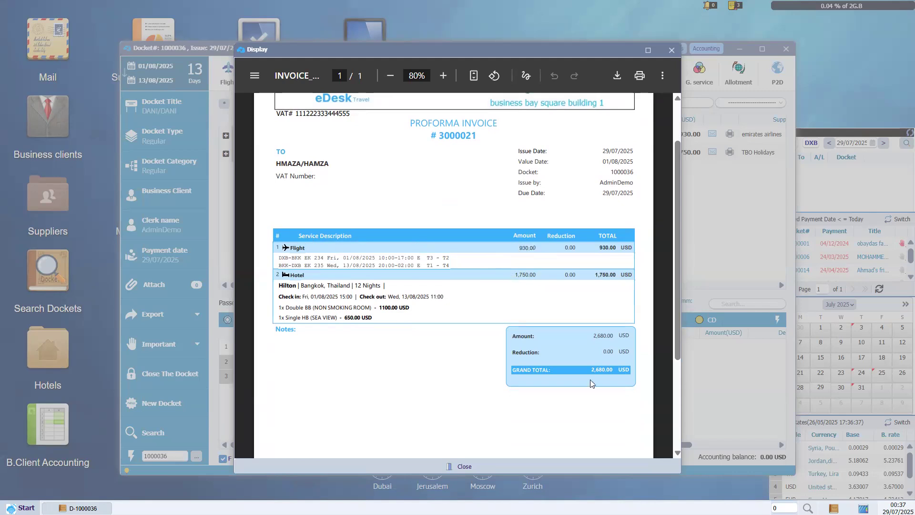
pyautogui.doubleClick(295, 248)
pyautogui.click(672, 50)
# Step: Reopen the created proforma invoice and print it in Design B* without full service details
pyautogui.doubleClick(580, 351)
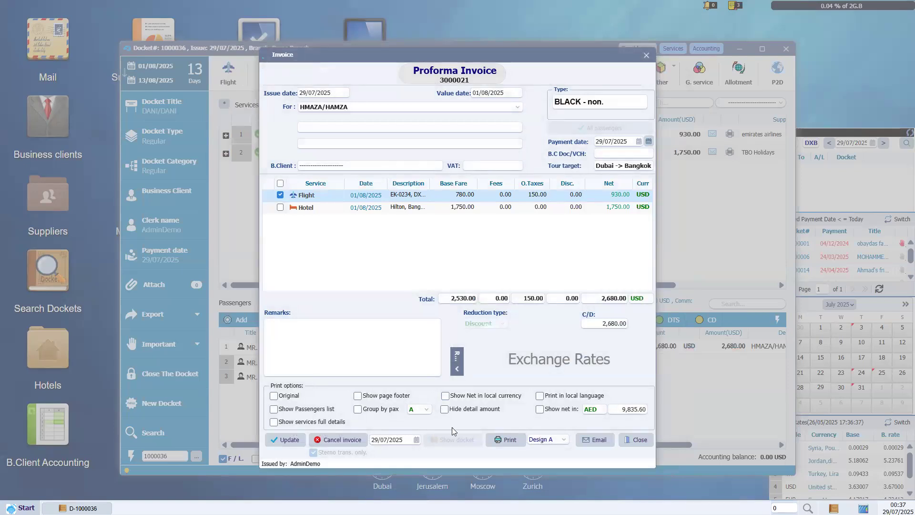
pyautogui.click(548, 439)
pyautogui.click(548, 462)
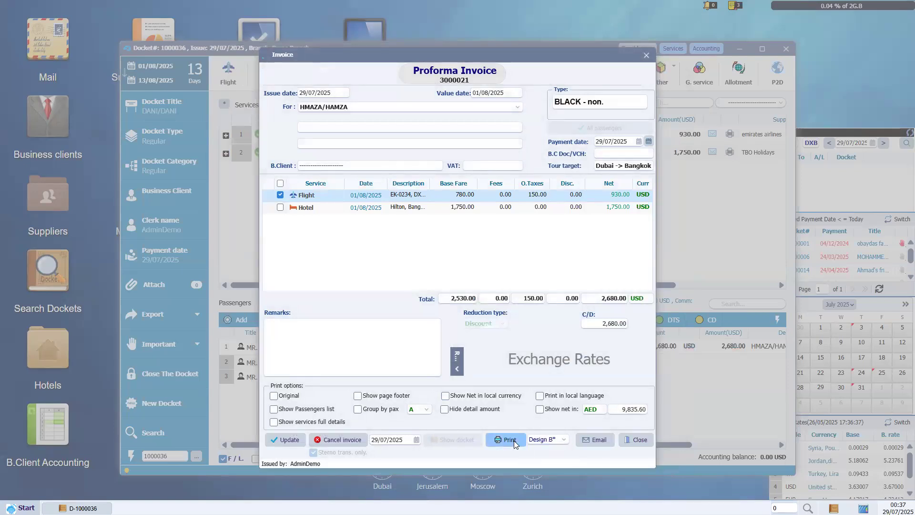
pyautogui.click(514, 442)
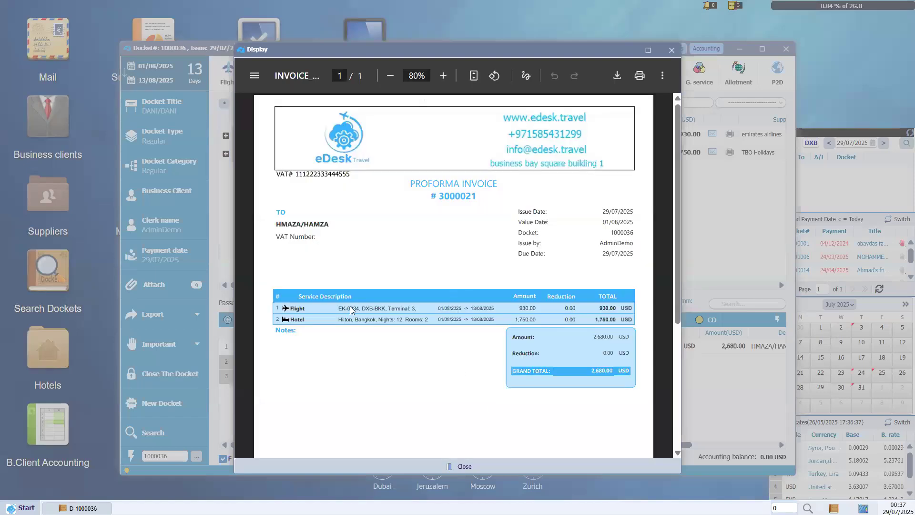
# Step: Check the condensed flight and hotel lines in the print preview, and close the preview and the invoice
pyautogui.moveTo(354, 320)
pyautogui.mouseDown()
pyautogui.moveTo(340, 309)
pyautogui.moveTo(353, 320)
pyautogui.mouseUp()
pyautogui.scroll(-3, 579, 281)
pyautogui.scroll(3, 579, 281)
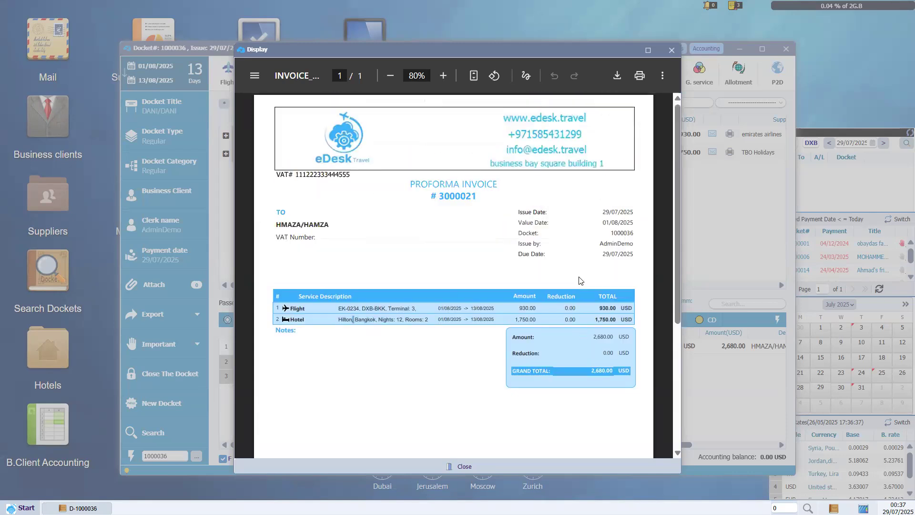
pyautogui.click(670, 50)
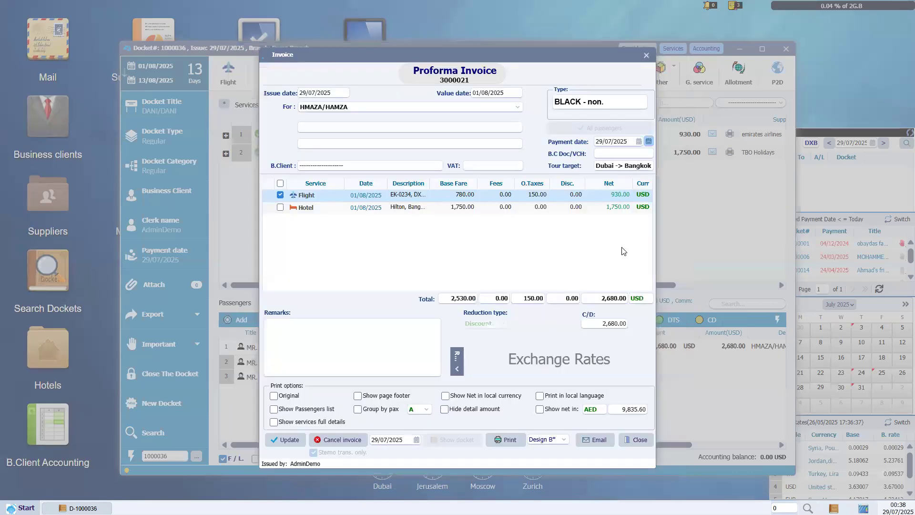
pyautogui.click(642, 59)
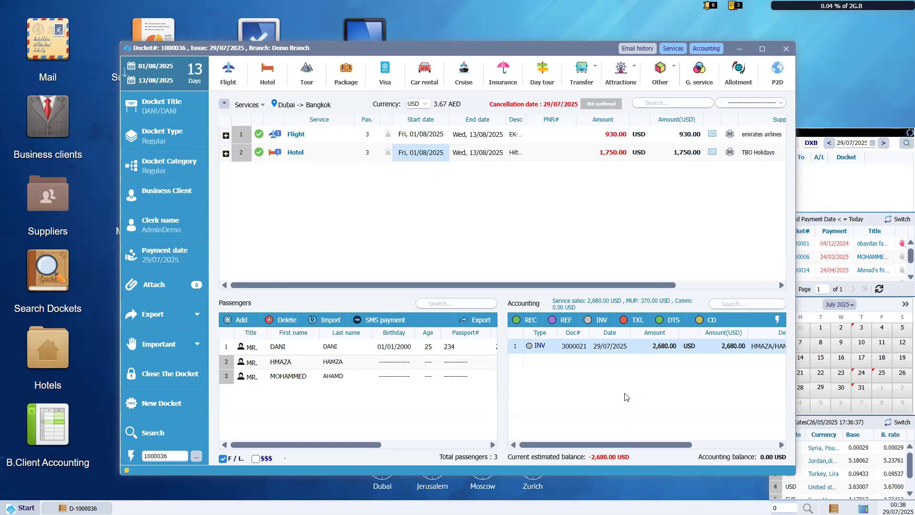
# Step: Create a cash receipt of 1,000 USD for the first passenger without printing it
pyautogui.click(519, 324)
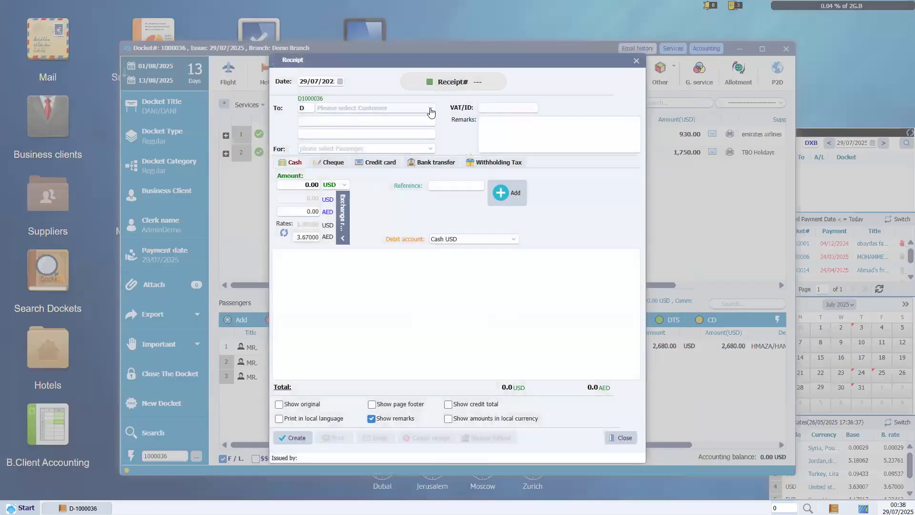
pyautogui.click(431, 108)
pyautogui.click(412, 117)
pyautogui.write('1000')
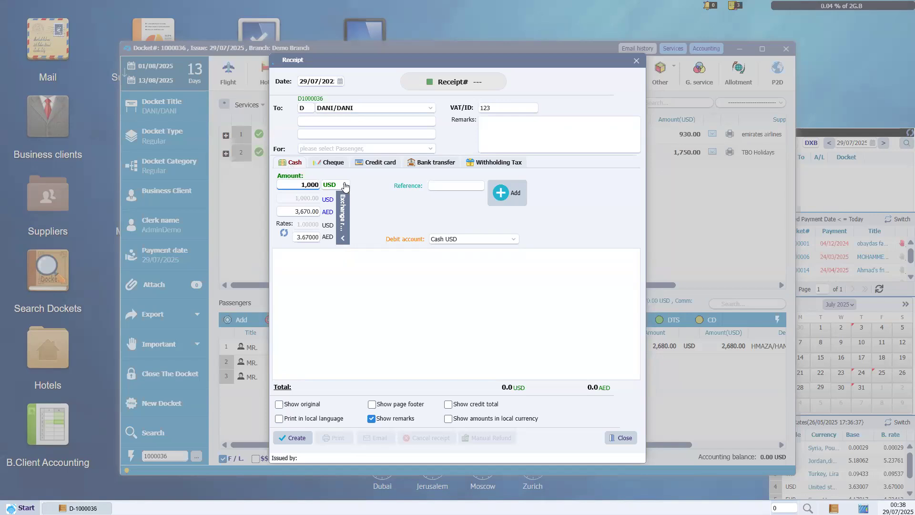
pyautogui.click(517, 195)
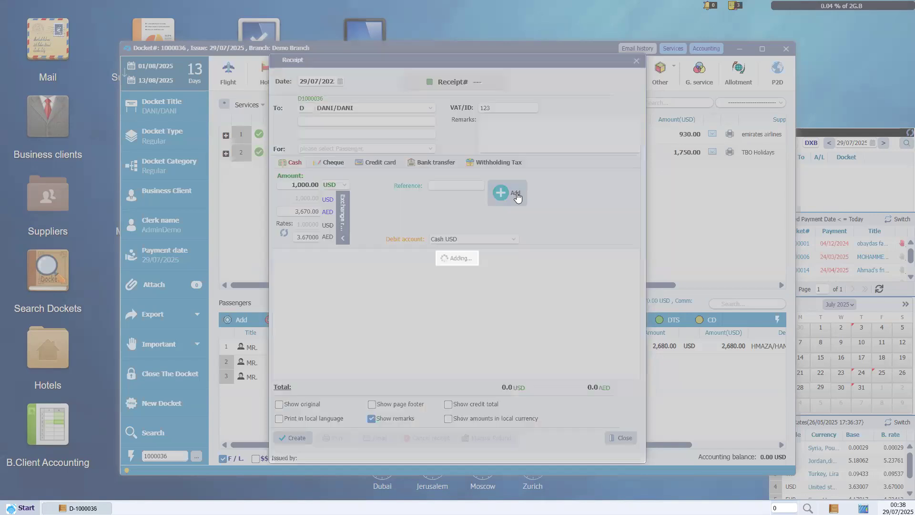
pyautogui.click(299, 438)
pyautogui.click(484, 285)
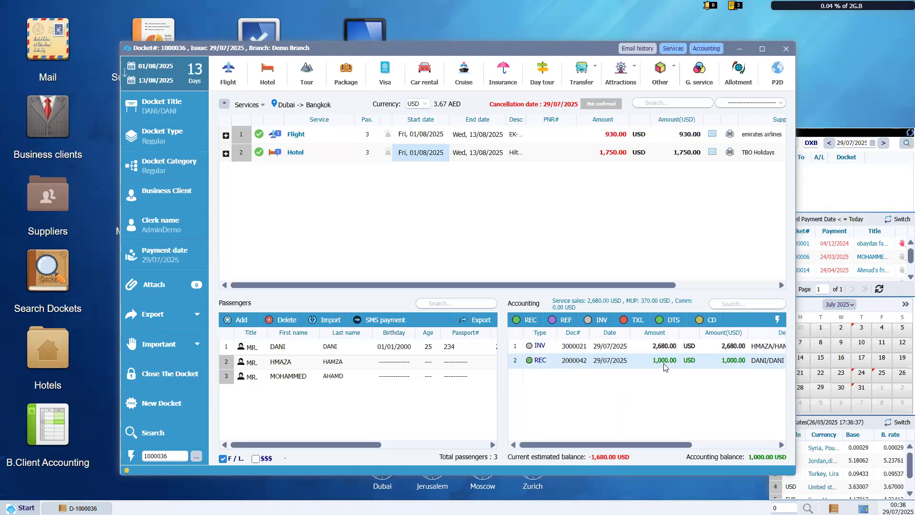
# Step: Start another receipt for the second passenger and set its amount to 1,680 USD
pyautogui.click(524, 324)
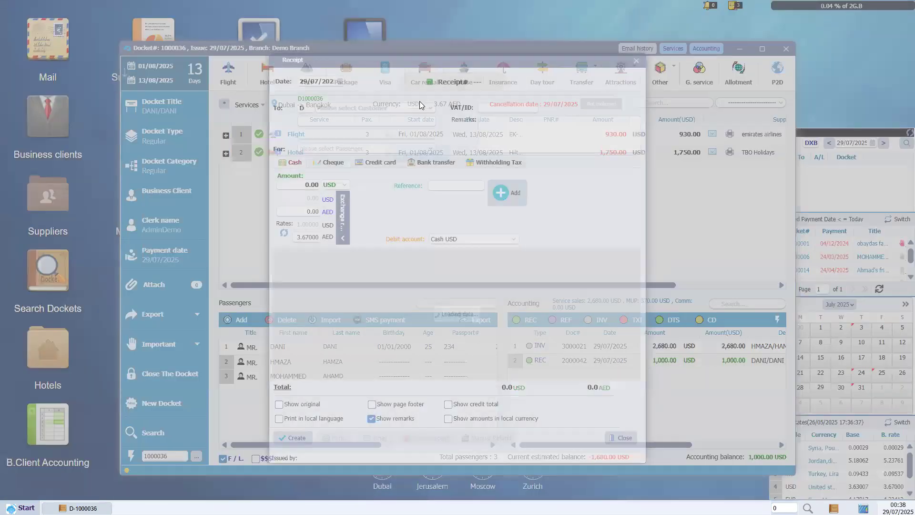
pyautogui.click(430, 108)
pyautogui.click(393, 132)
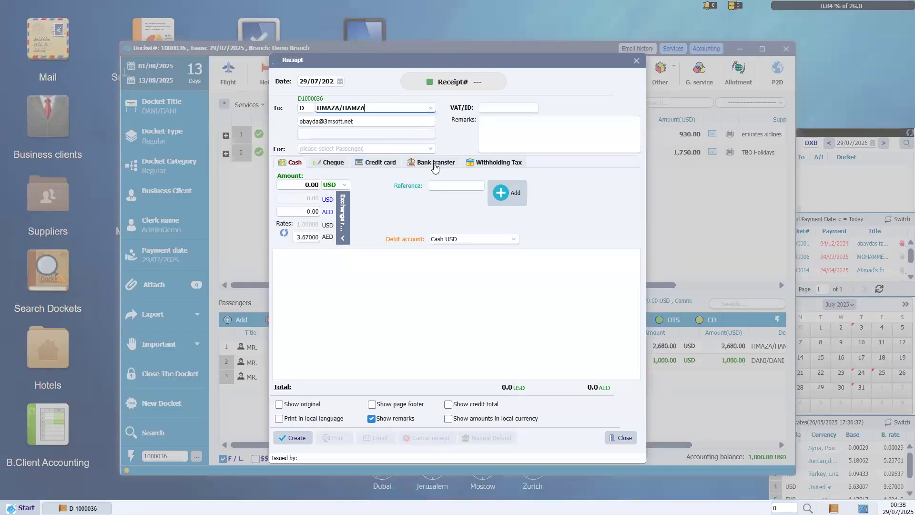
pyautogui.moveTo(448, 67); pyautogui.dragTo(468, 58)
pyautogui.write('1680')
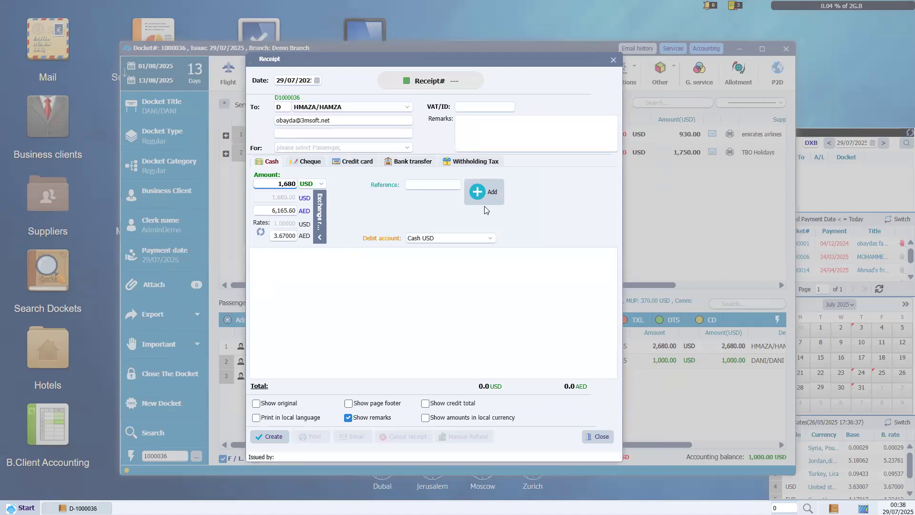
# Step: Add the payment as a bank transfer with reference dsgf546f, create the receipt, and open its print preview
pyautogui.click(412, 163)
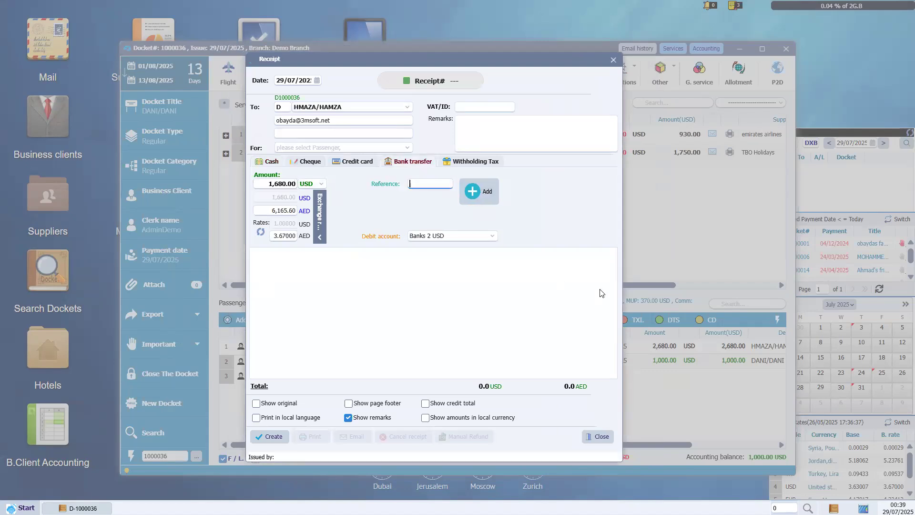
pyautogui.write('dsgf546f')
pyautogui.click(479, 199)
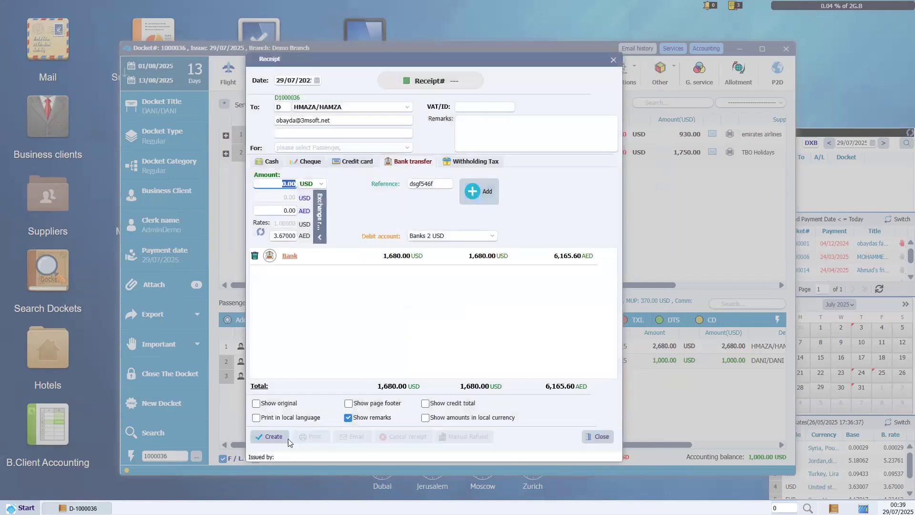
pyautogui.click(282, 440)
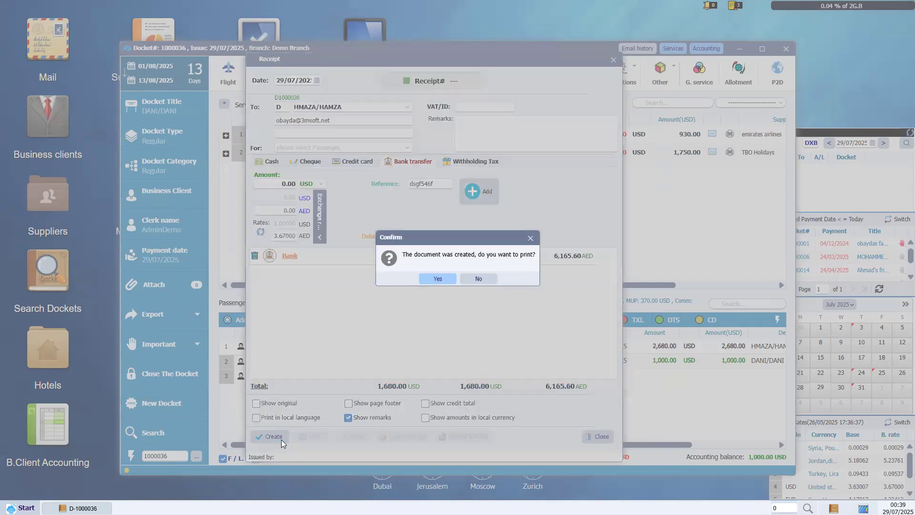
pyautogui.click(438, 279)
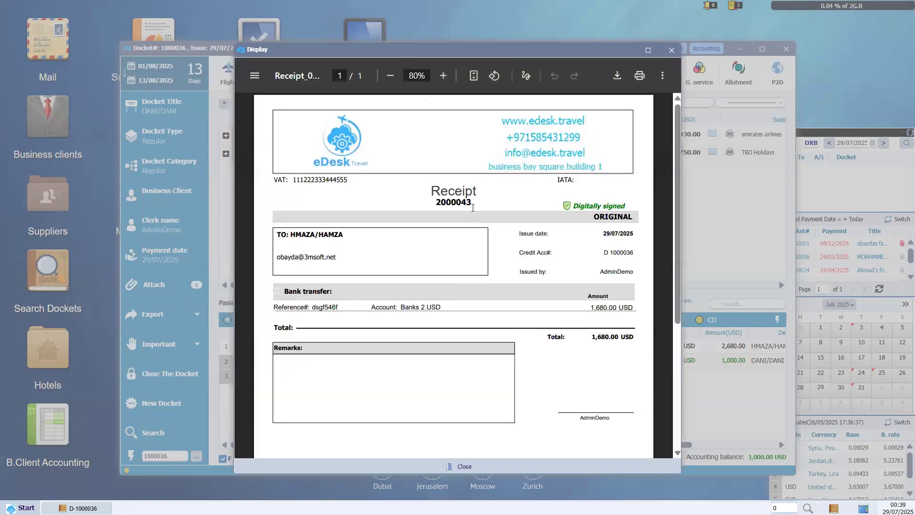
# Step: Review the receipt's number, recipient, credit account, and bank transfer details in the preview, and close it
pyautogui.doubleClick(442, 206)
pyautogui.moveTo(344, 234); pyautogui.dragTo(291, 235)
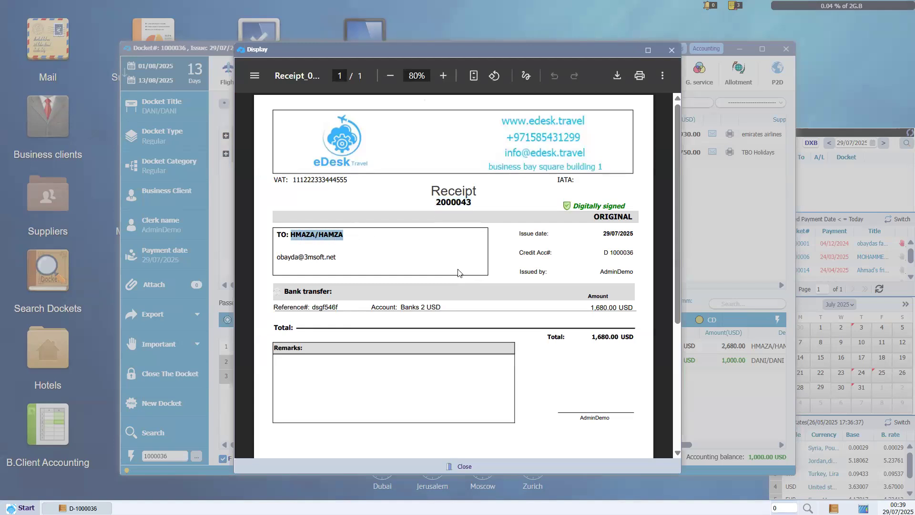
pyautogui.moveTo(424, 307); pyautogui.dragTo(279, 307)
pyautogui.moveTo(520, 253); pyautogui.dragTo(633, 253)
pyautogui.moveTo(591, 306); pyautogui.dragTo(348, 310)
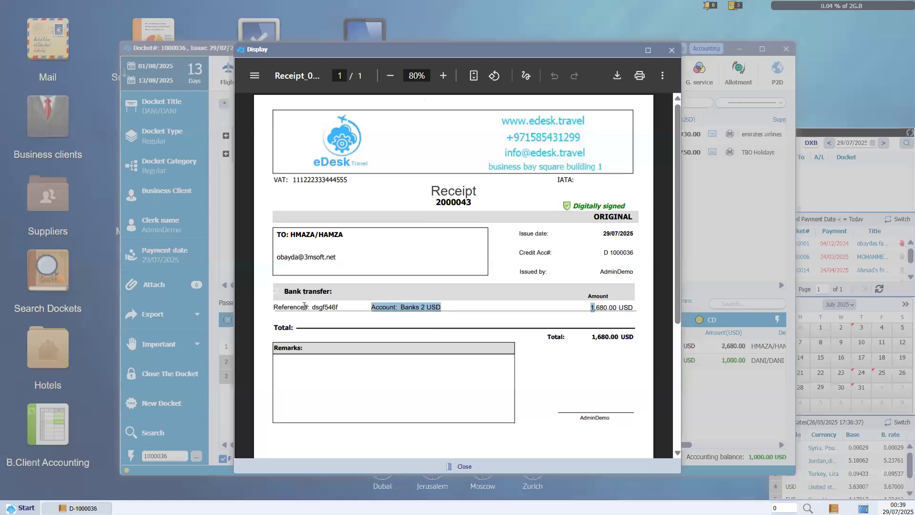
pyautogui.click(671, 51)
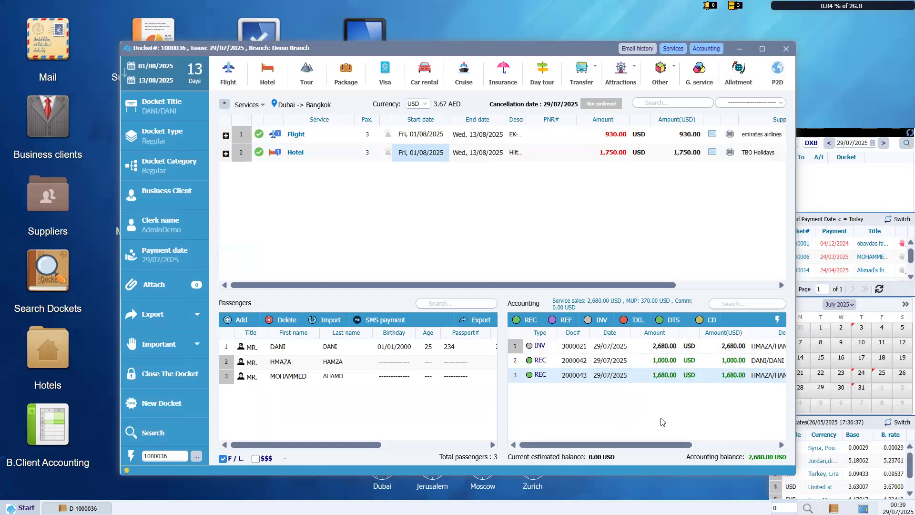
# Step: Generate a closing voucher for the Hotel service with the issue date 29/07/2025
pyautogui.rightClick(553, 155)
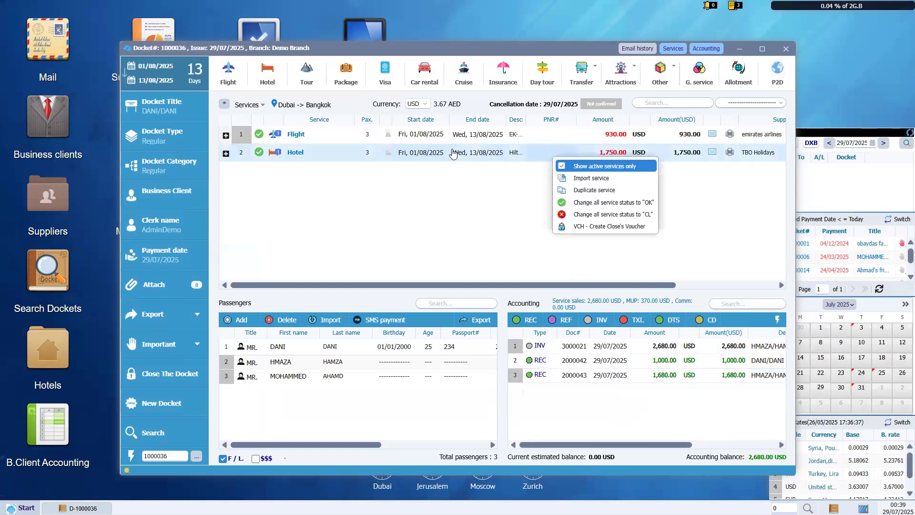
pyautogui.click(614, 227)
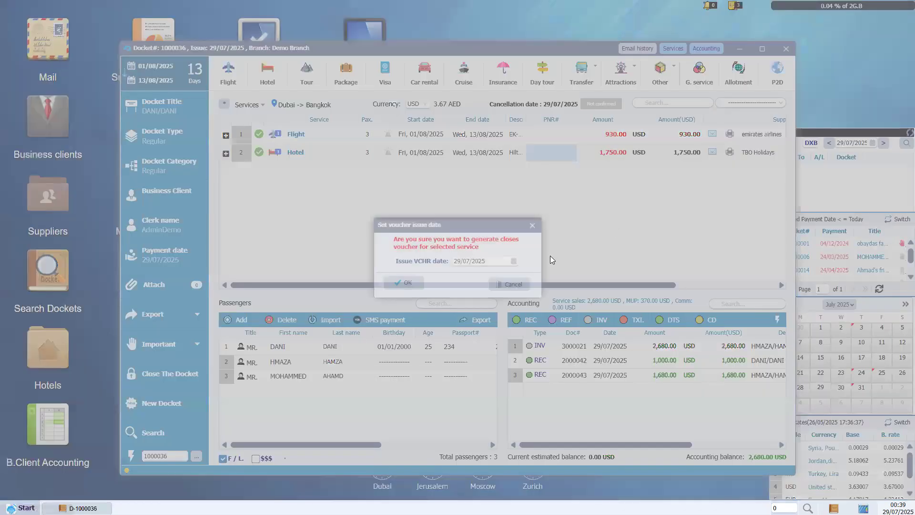
pyautogui.click(413, 282)
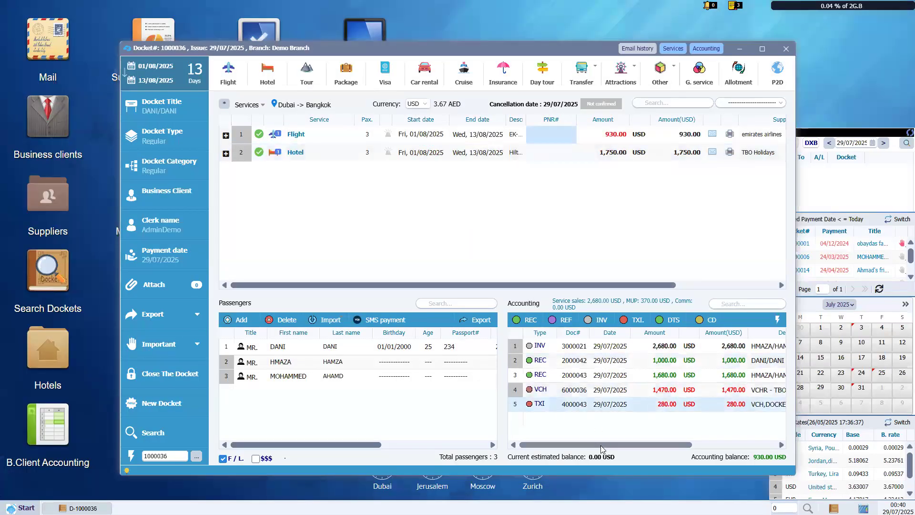
# Step: Inspect the hotel voucher entry in the docket's accounting list and open the related tax invoice to view its VAT breakdown
pyautogui.click(636, 395)
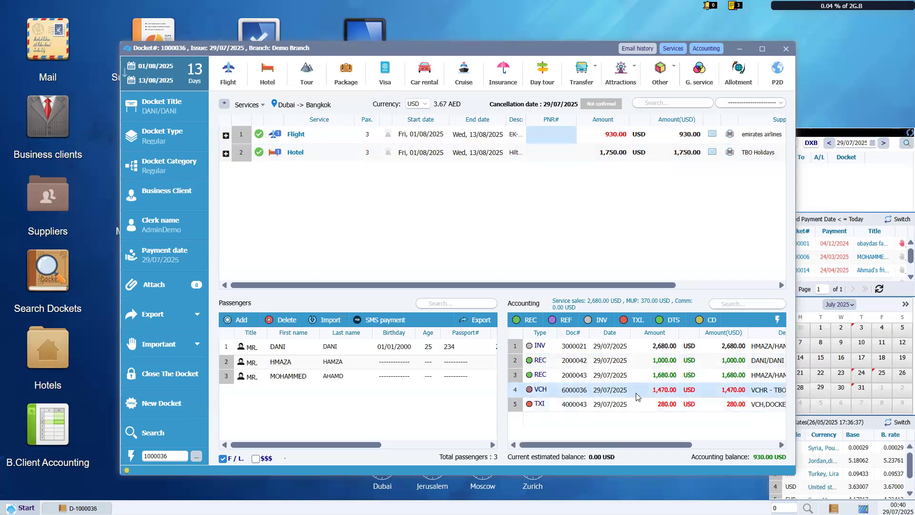
pyautogui.moveTo(644, 443)
pyautogui.mouseDown()
pyautogui.moveTo(665, 444)
pyautogui.moveTo(644, 444)
pyautogui.mouseUp()
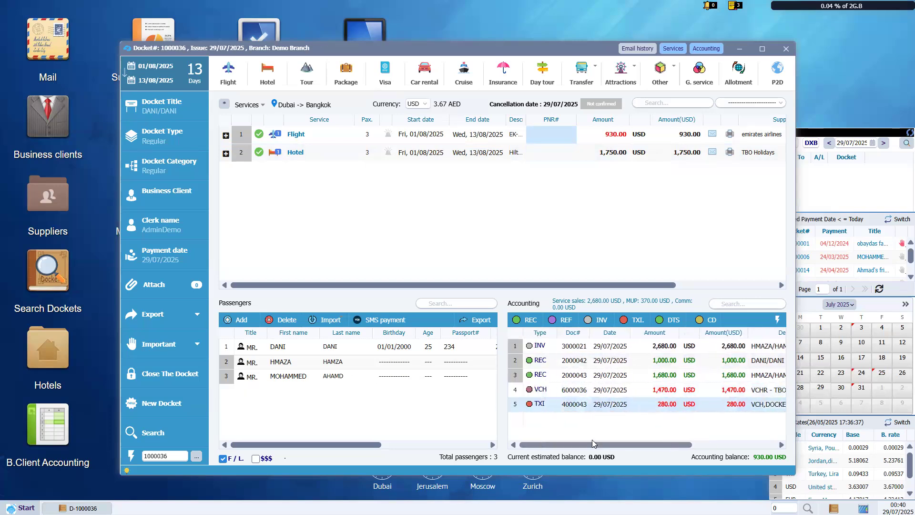
pyautogui.click(600, 393)
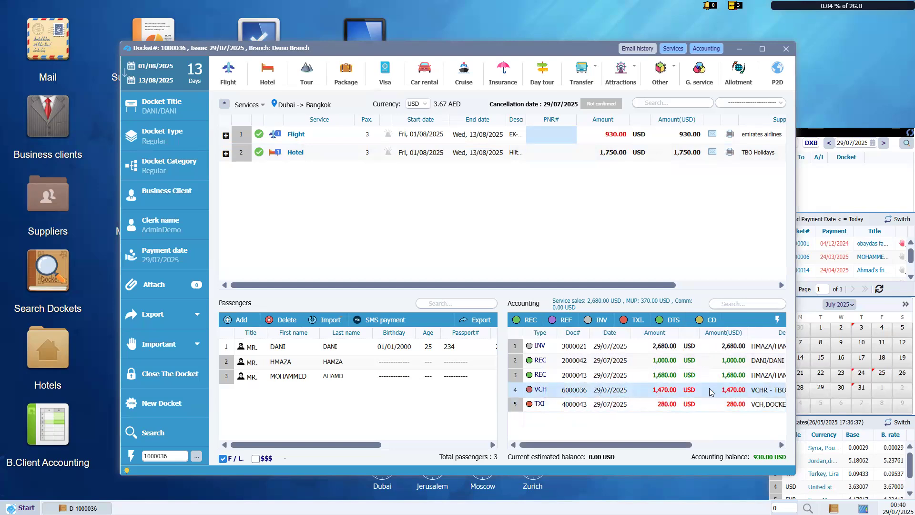
pyautogui.doubleClick(553, 406)
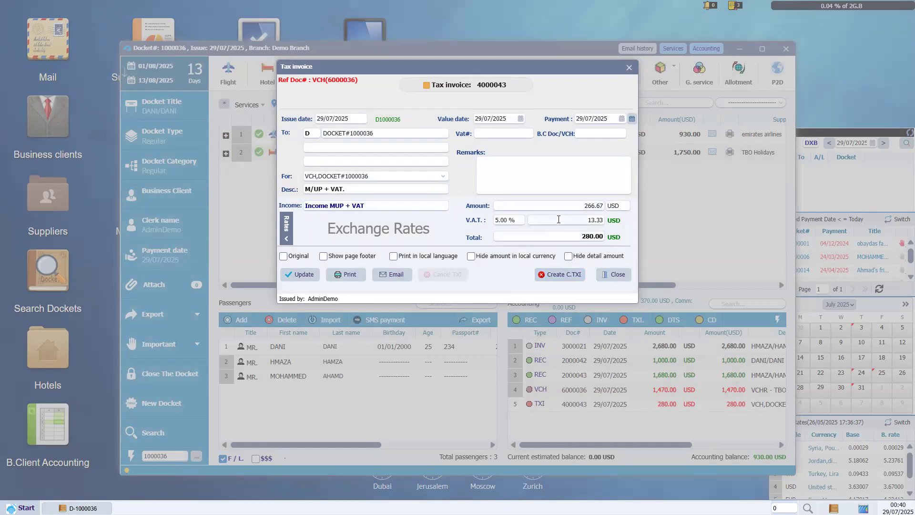
# Step: Check the amount and VAT fields of the hotel voucher's tax invoice and close the invoice
pyautogui.click(573, 206)
pyautogui.press('Tab')
pyautogui.click(601, 276)
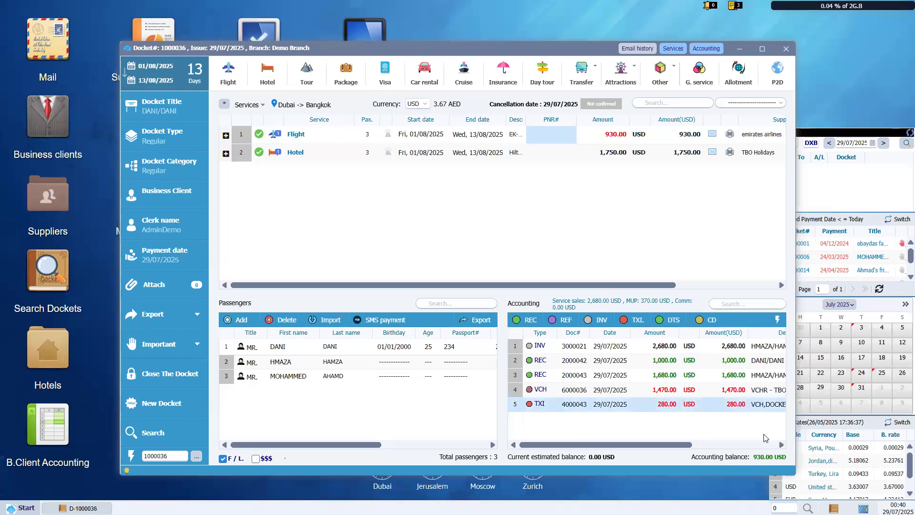
# Step: Generate a closing voucher for the Flight service
pyautogui.rightClick(554, 134)
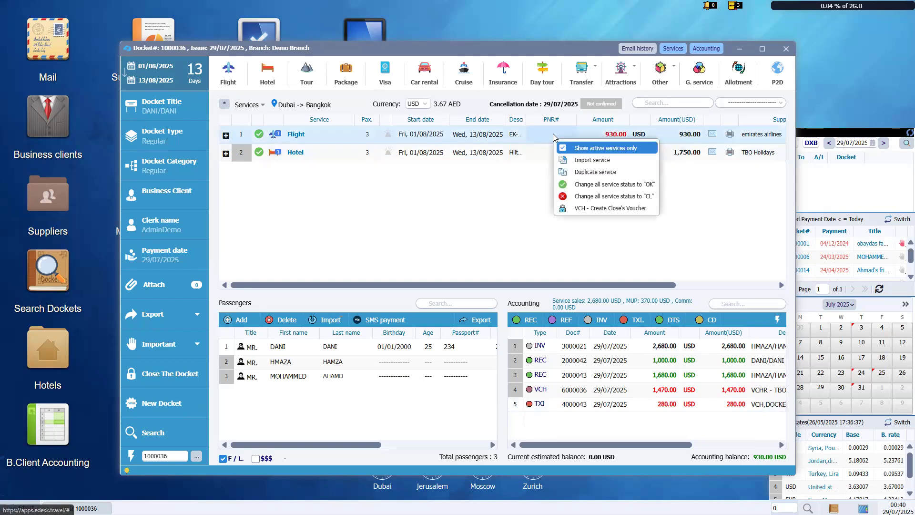
pyautogui.click(584, 210)
pyautogui.click(402, 282)
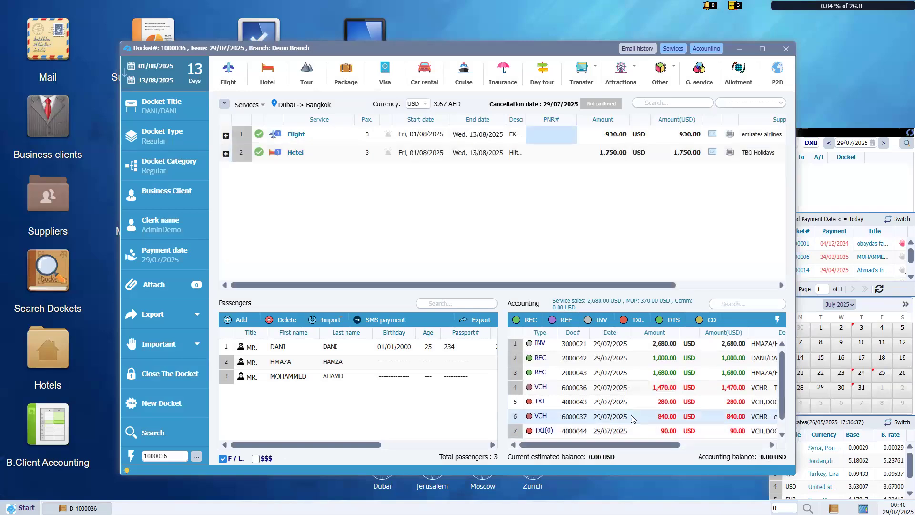
# Step: Inspect the flight voucher in the docket's accounting list, check its related tax invoice's income type and VAT rate, and close the invoice
pyautogui.scroll(-1, 580, 408)
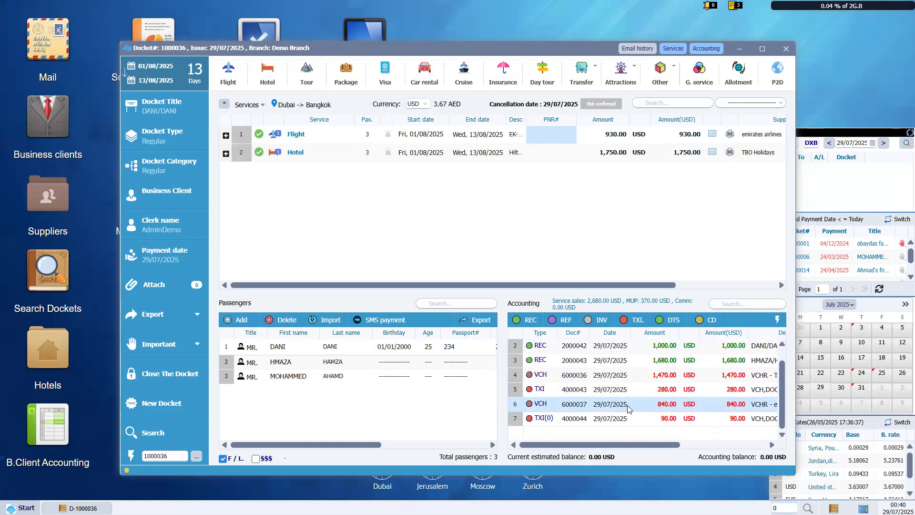
pyautogui.moveTo(618, 446); pyautogui.dragTo(563, 432)
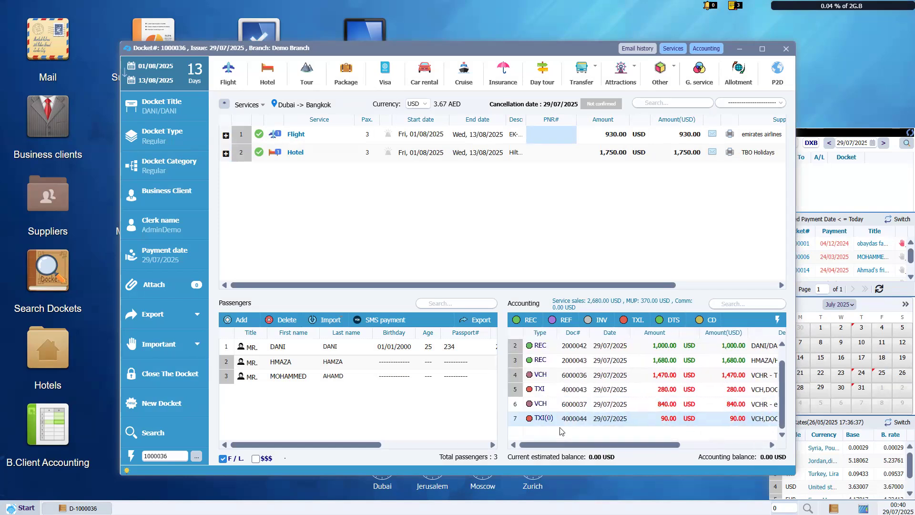
pyautogui.doubleClick(545, 419)
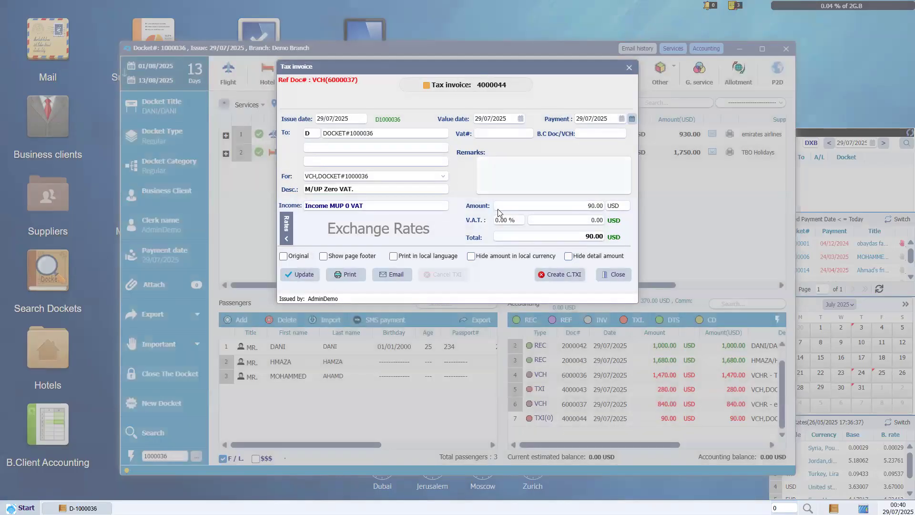
pyautogui.moveTo(324, 207); pyautogui.dragTo(367, 208)
pyautogui.click(510, 222)
pyautogui.click(614, 274)
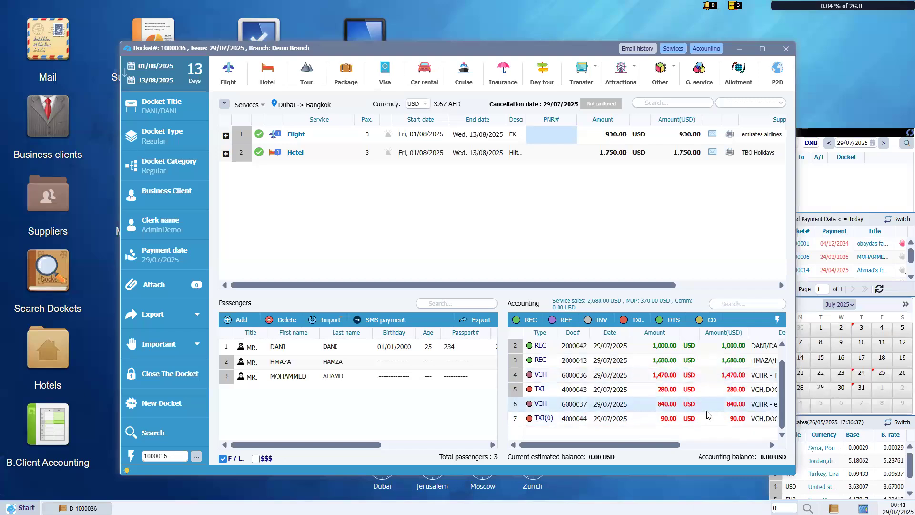
# Step: Review the docket's invoice, receipts, vouchers and tax invoices in the accounting list, and open the docket's profitability summary
pyautogui.scroll(1, 610, 405)
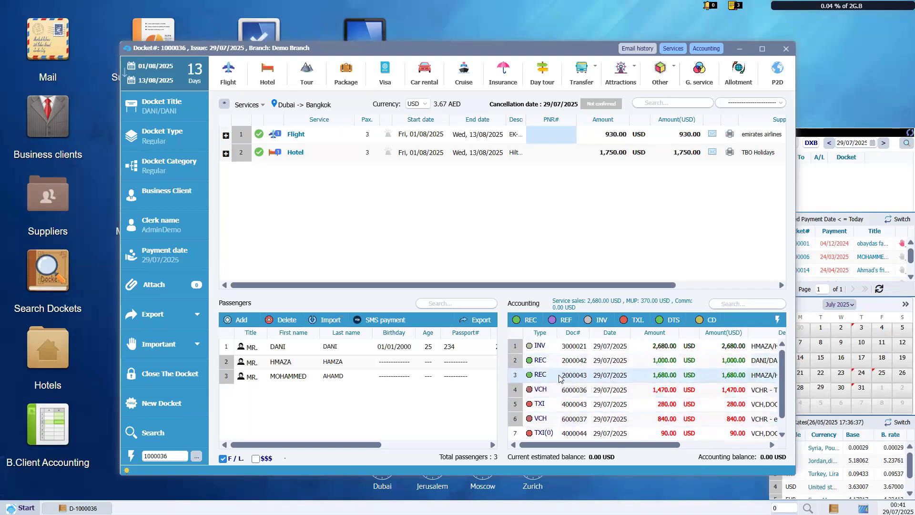
pyautogui.scroll(-1, 557, 396)
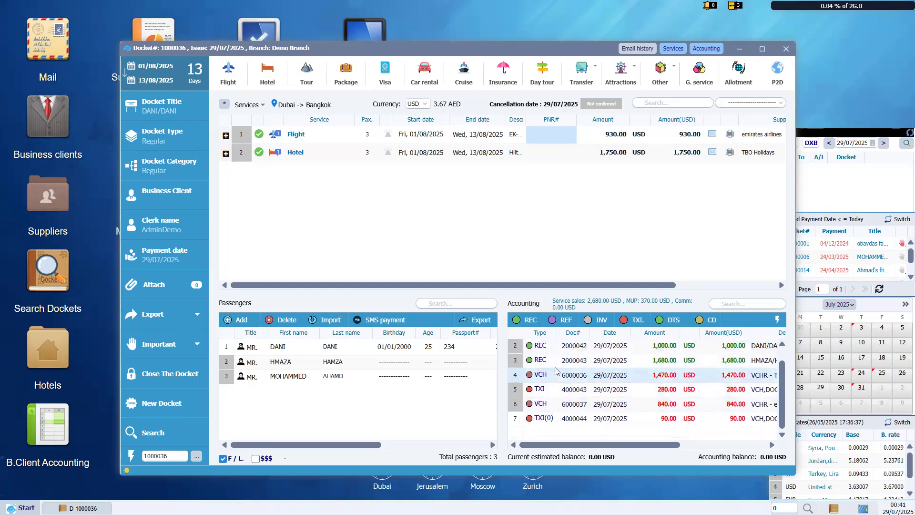
pyautogui.scroll(1, 560, 355)
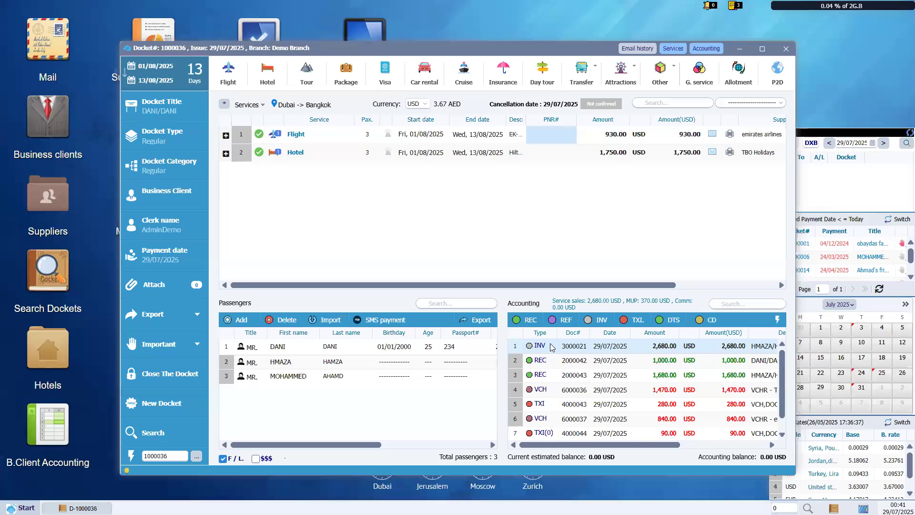
pyautogui.scroll(-1, 551, 347)
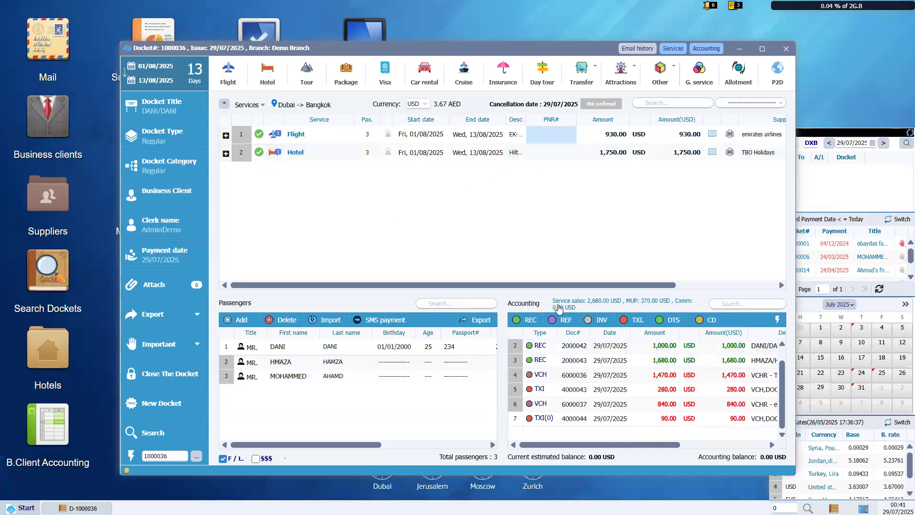
pyautogui.click(595, 304)
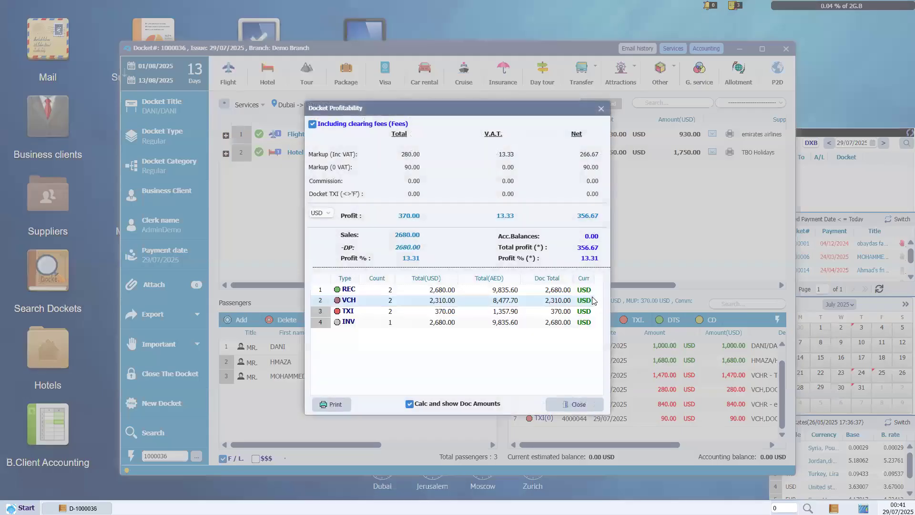